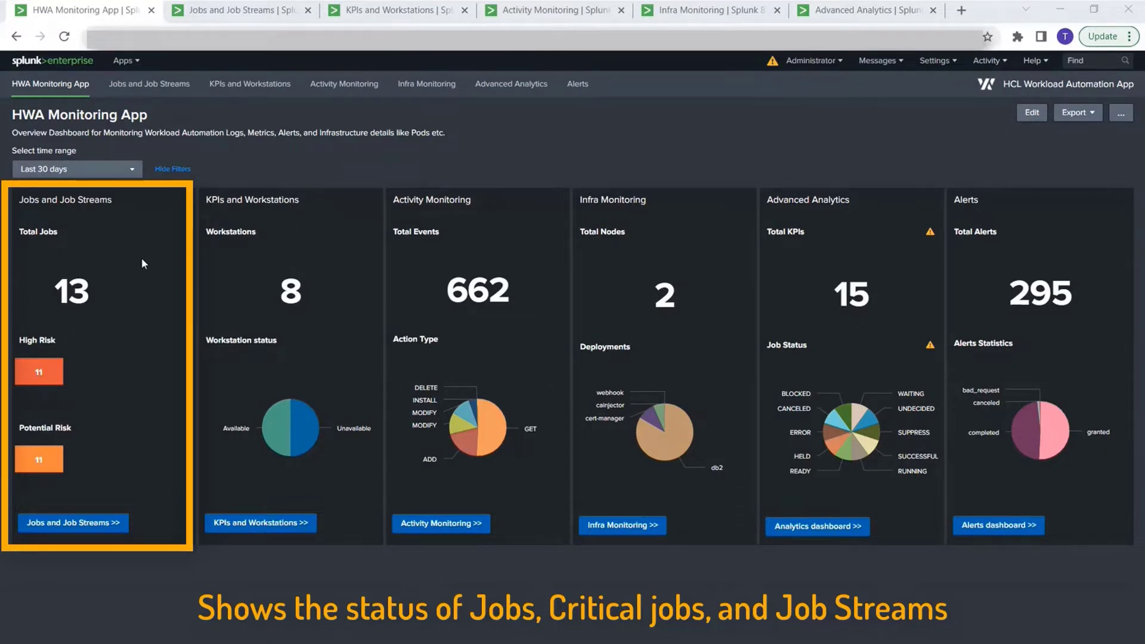
# Bring up the Jobs and Job Streams dashboard with its job stream status and critical jobs tables
pyautogui.moveTo(141, 258)
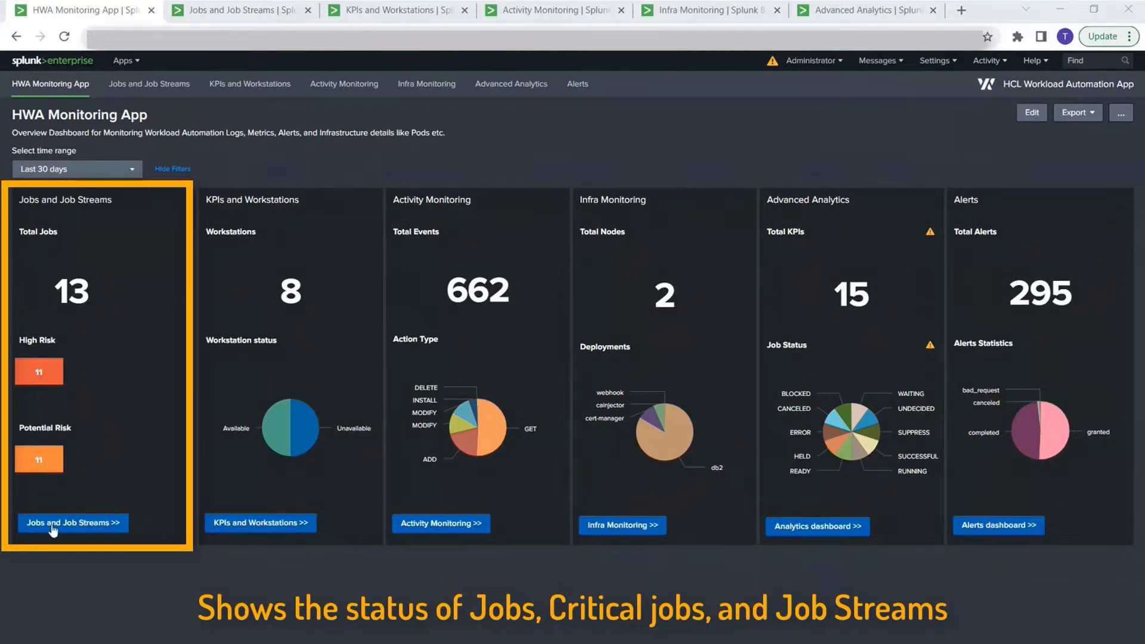
pyautogui.click(231, 15)
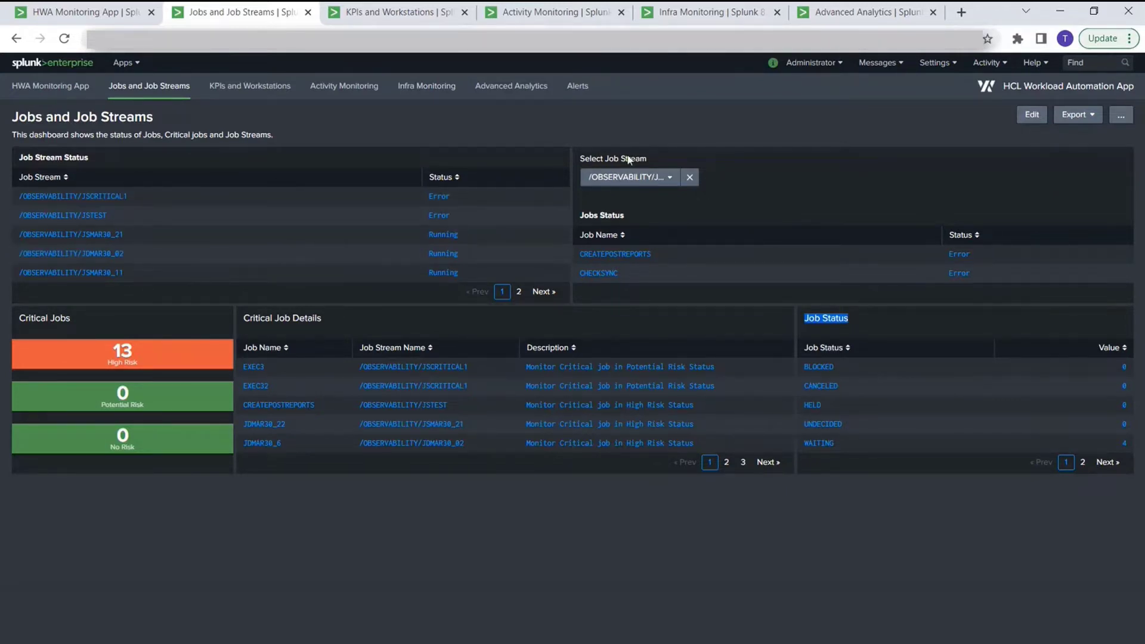
# Filter Jobs Status to another job stream (JDMAR30_21, JDMAR30_22 in Error), then return to the overview
pyautogui.click(643, 185)
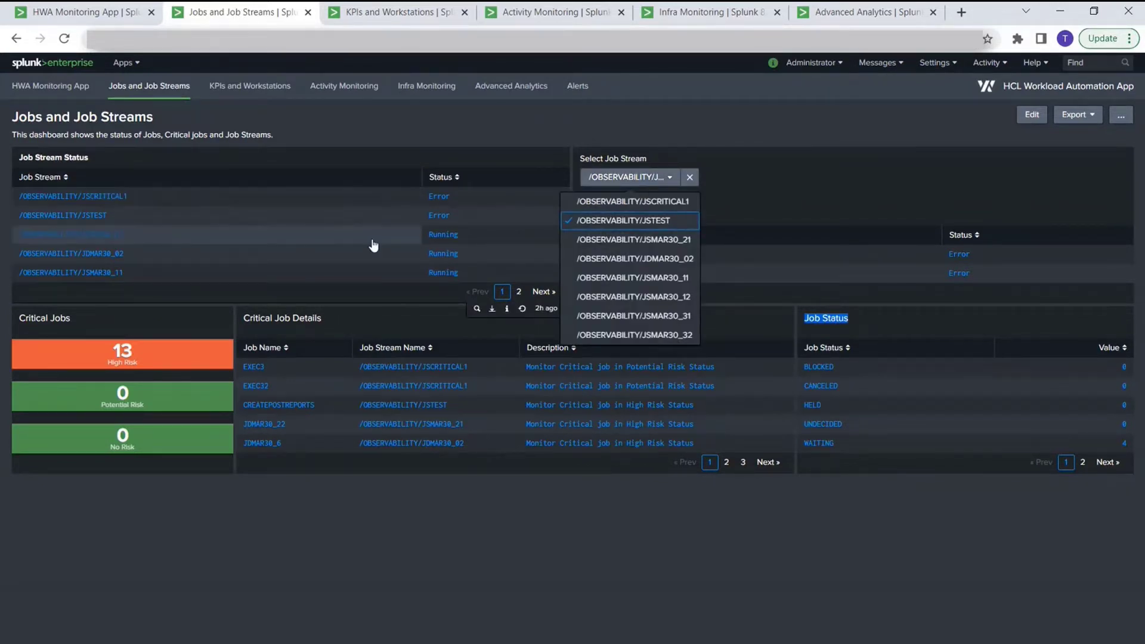
pyautogui.click(612, 174)
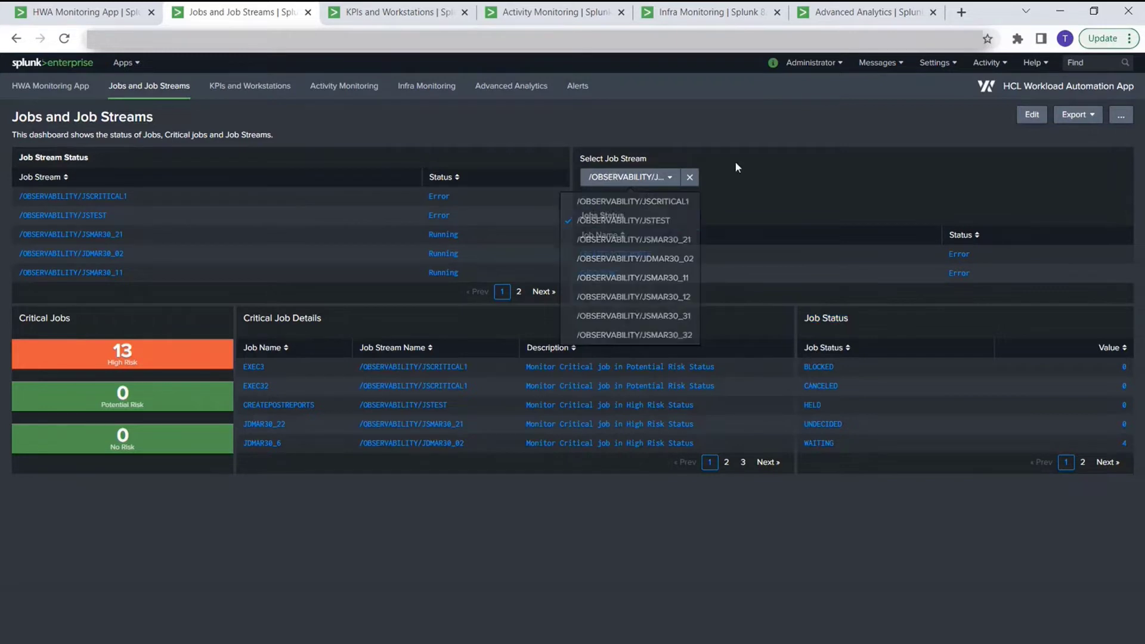
pyautogui.click(626, 176)
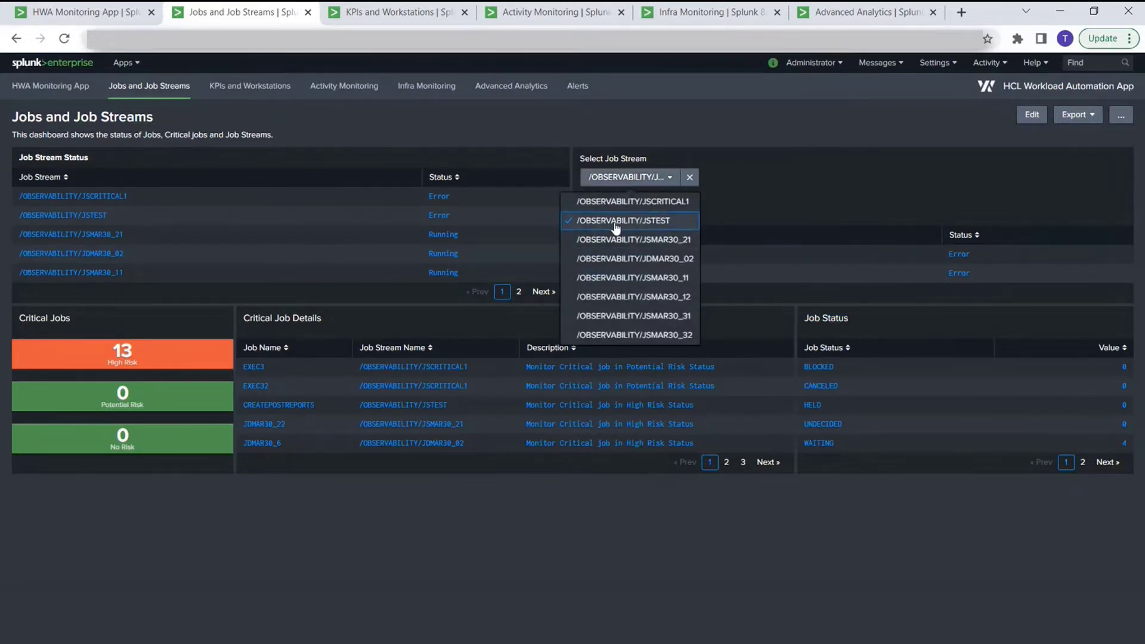
pyautogui.click(598, 221)
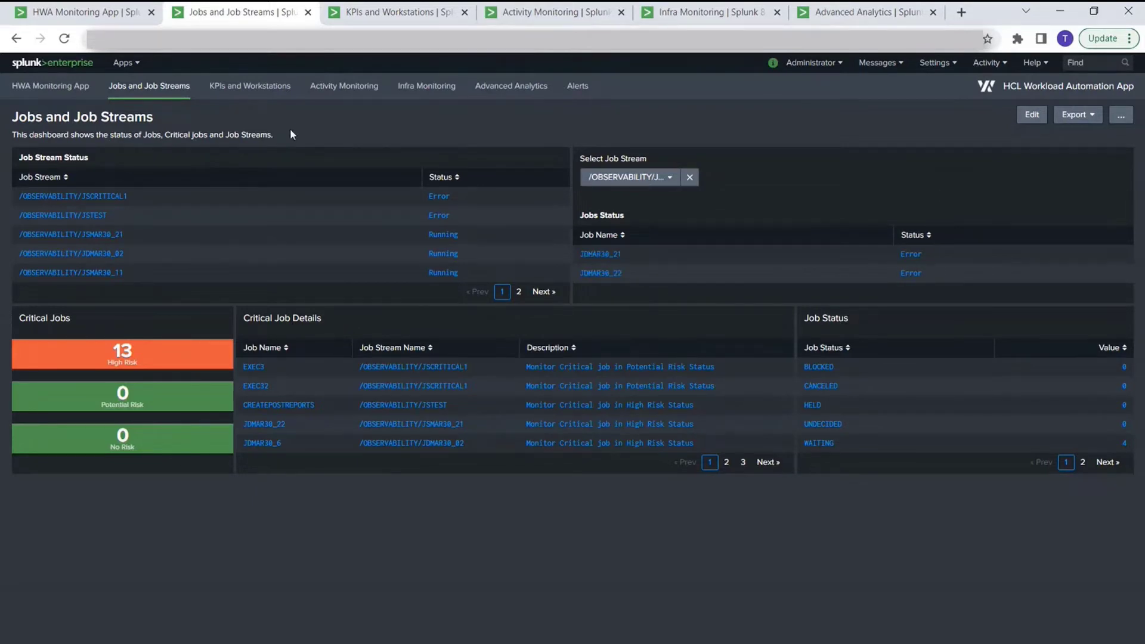
pyautogui.click(111, 18)
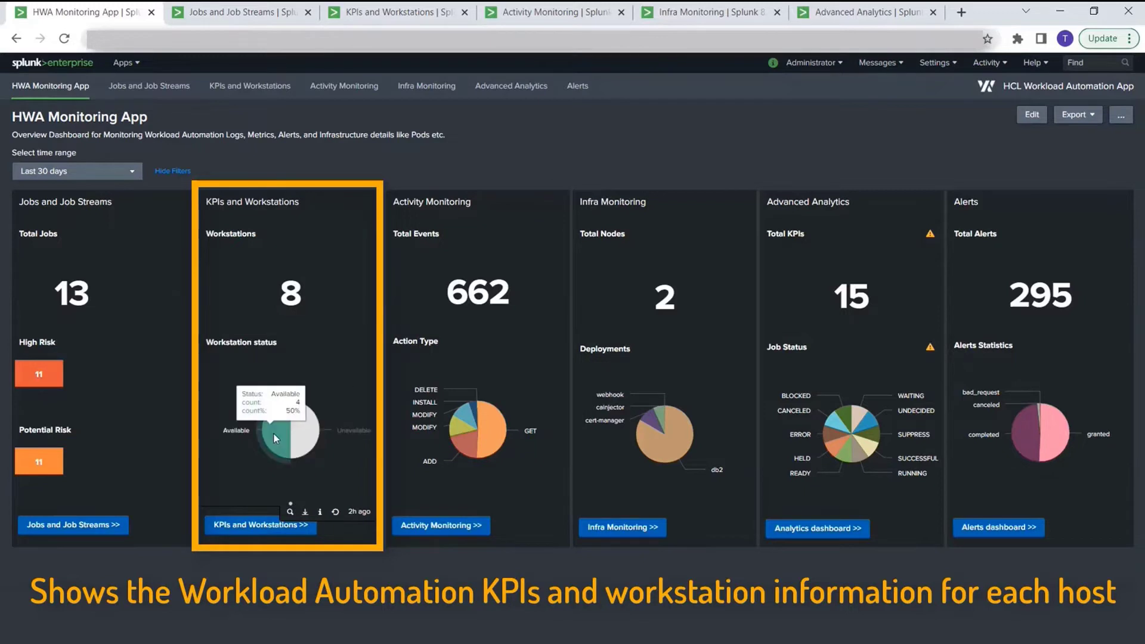
# Inspect the overview's Workstation status pie, split evenly between Available and Unavailable
pyautogui.moveTo(301, 437)
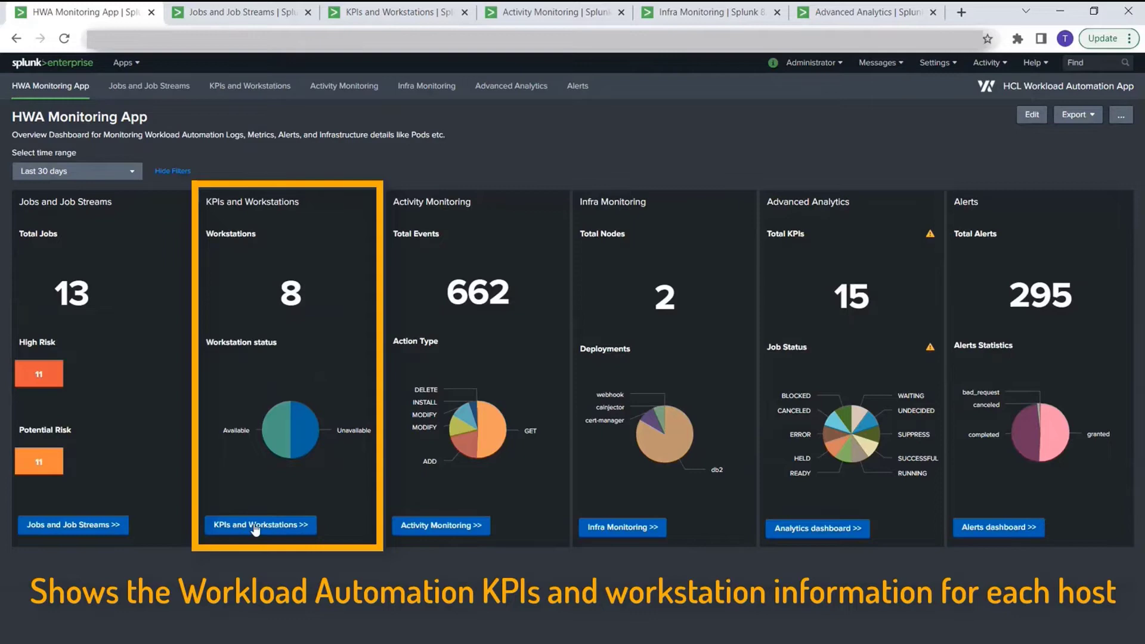
# Open the KPIs and Workstations dashboard and expand its Select Status workstation filter
pyautogui.click(394, 12)
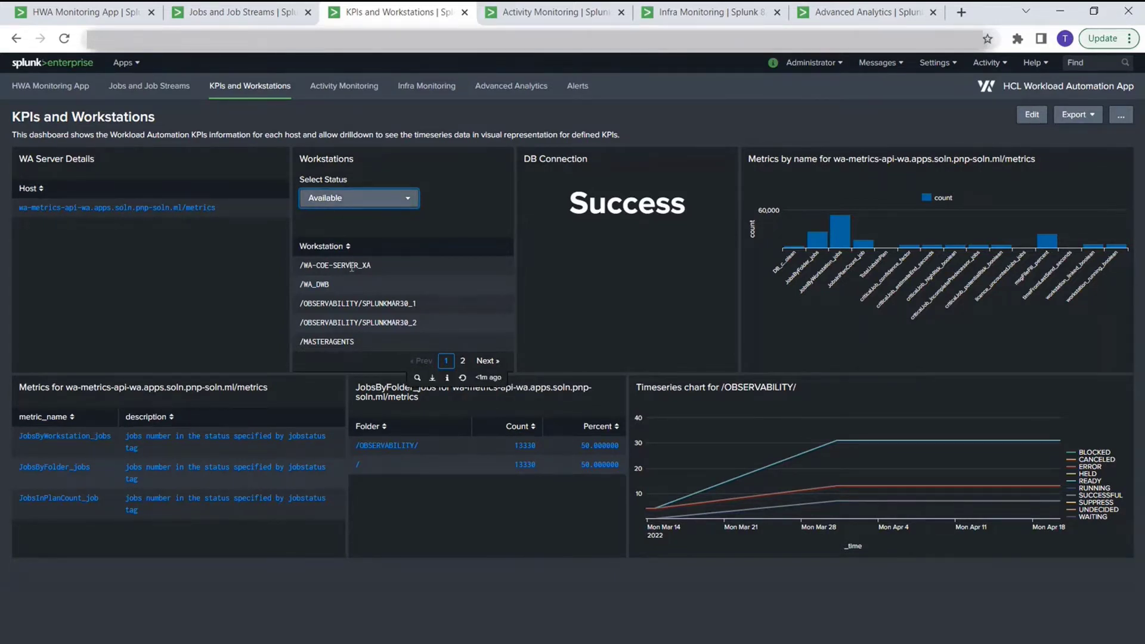
pyautogui.click(400, 198)
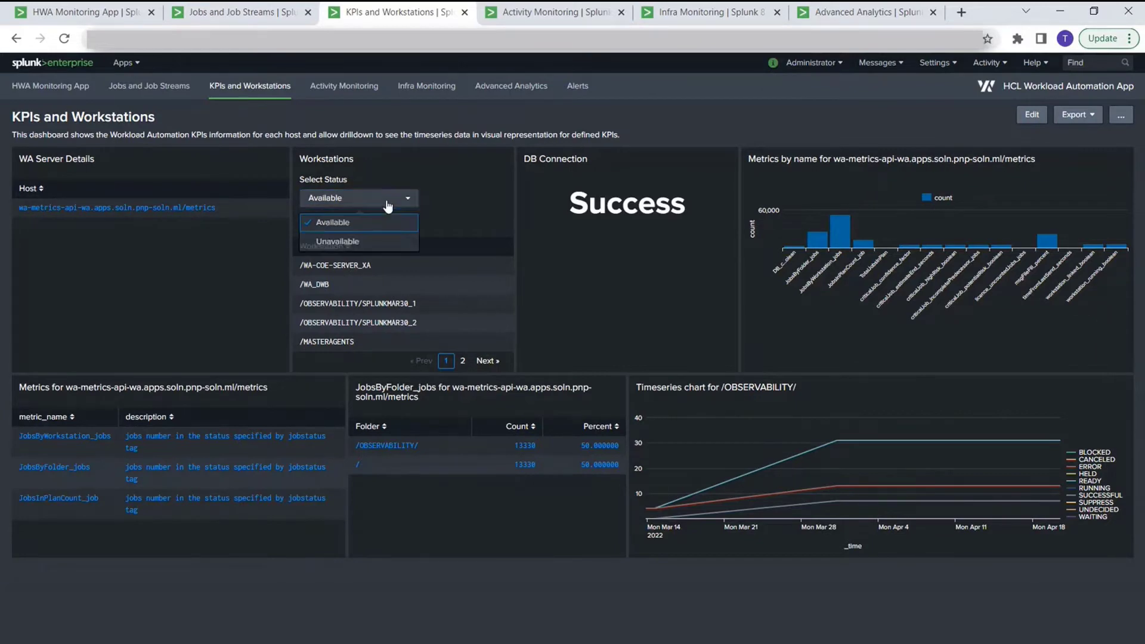
# Filter workstations to Unavailable and look up the DB and Success definitions in DB Connection
pyautogui.click(347, 246)
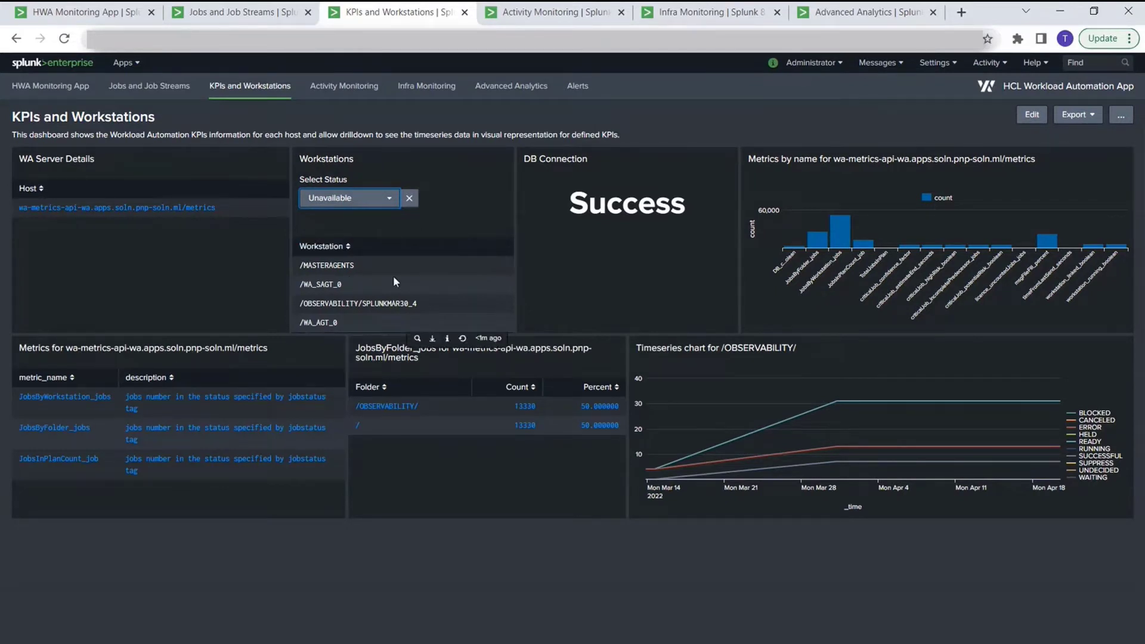
pyautogui.doubleClick(527, 158)
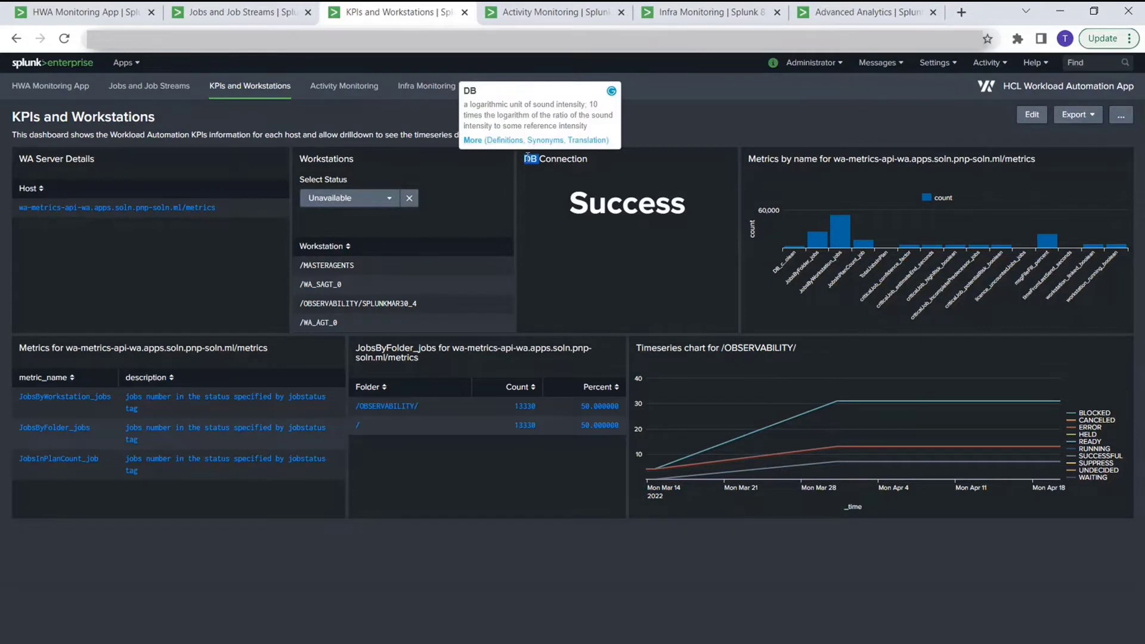
pyautogui.click(630, 174)
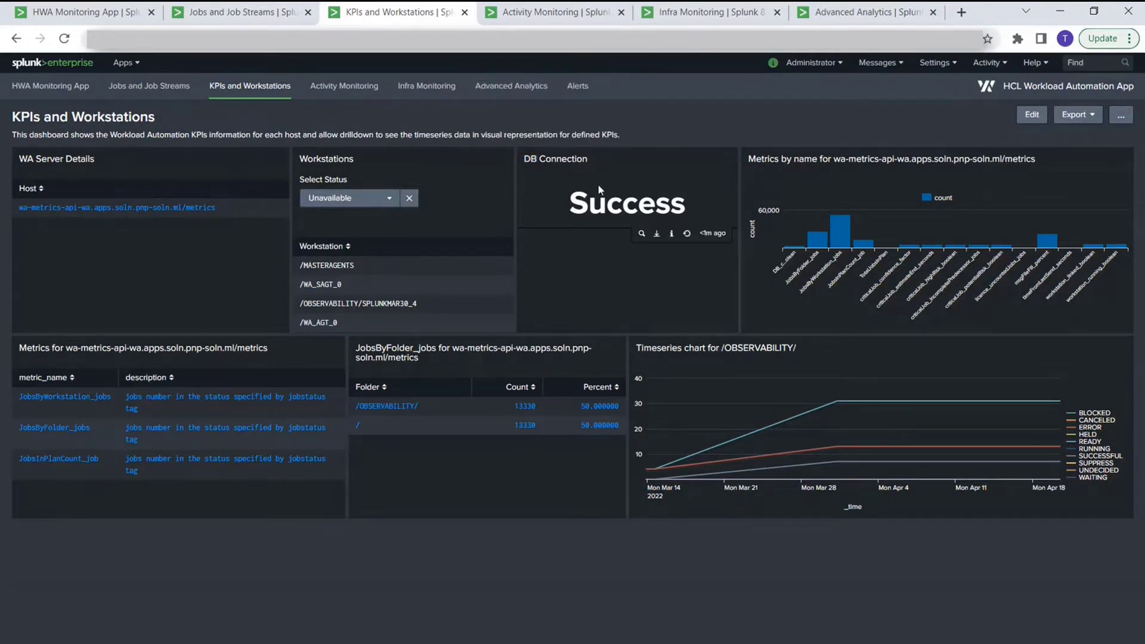
pyautogui.doubleClick(633, 204)
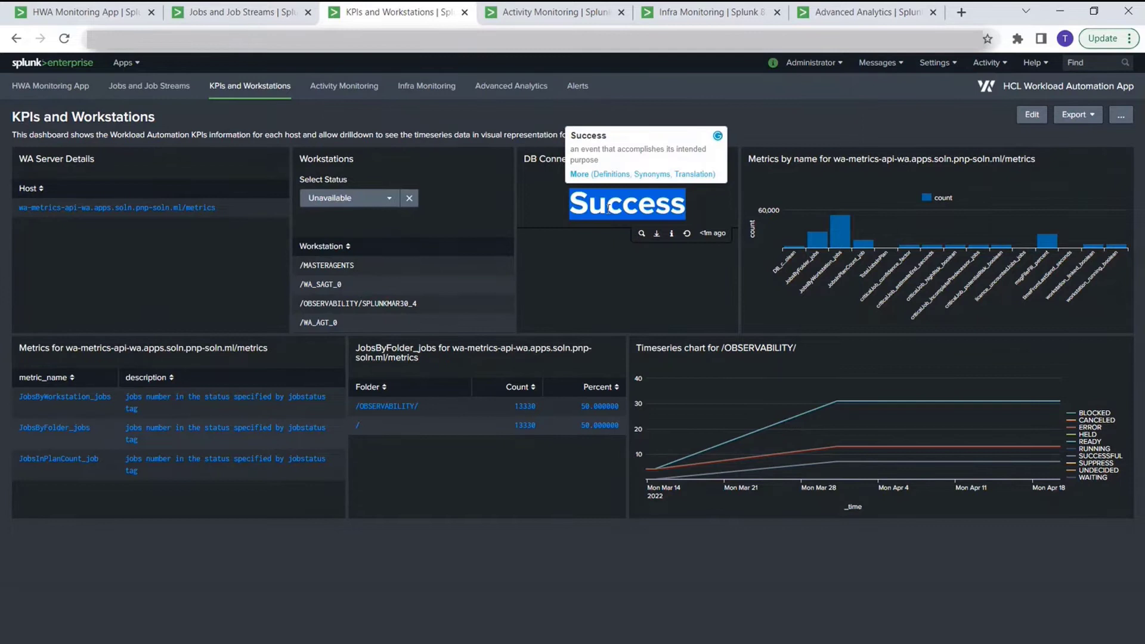
pyautogui.click(626, 188)
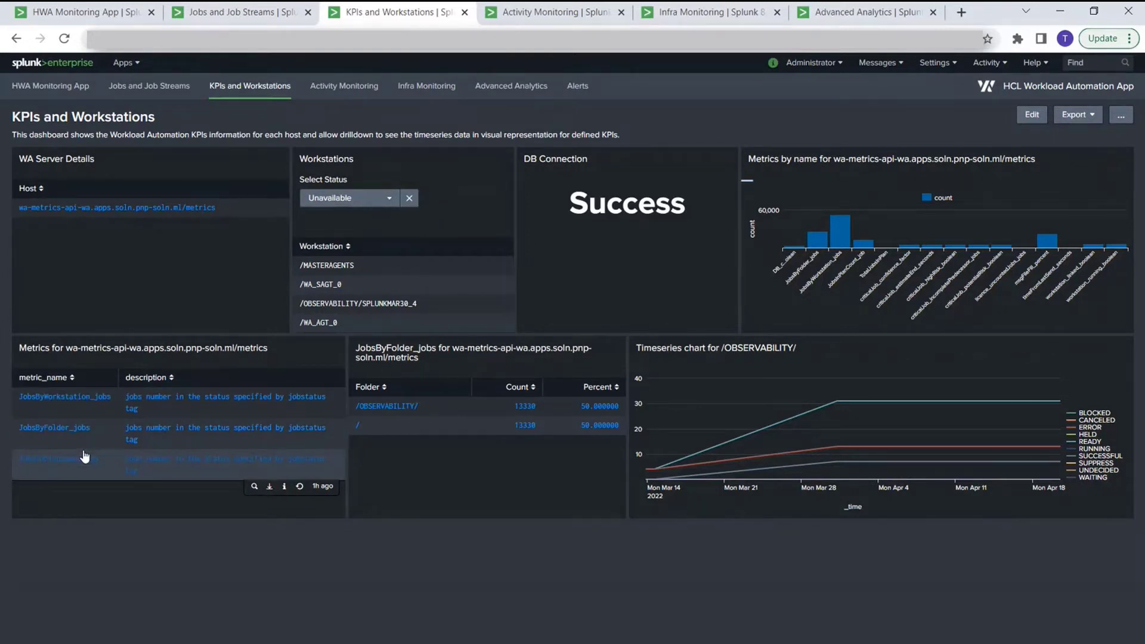
# Drill into JobsByWorkstation_jobs for /WA_AGT_0, then switch the breakdown to JobsByFolder_jobs
pyautogui.click(68, 403)
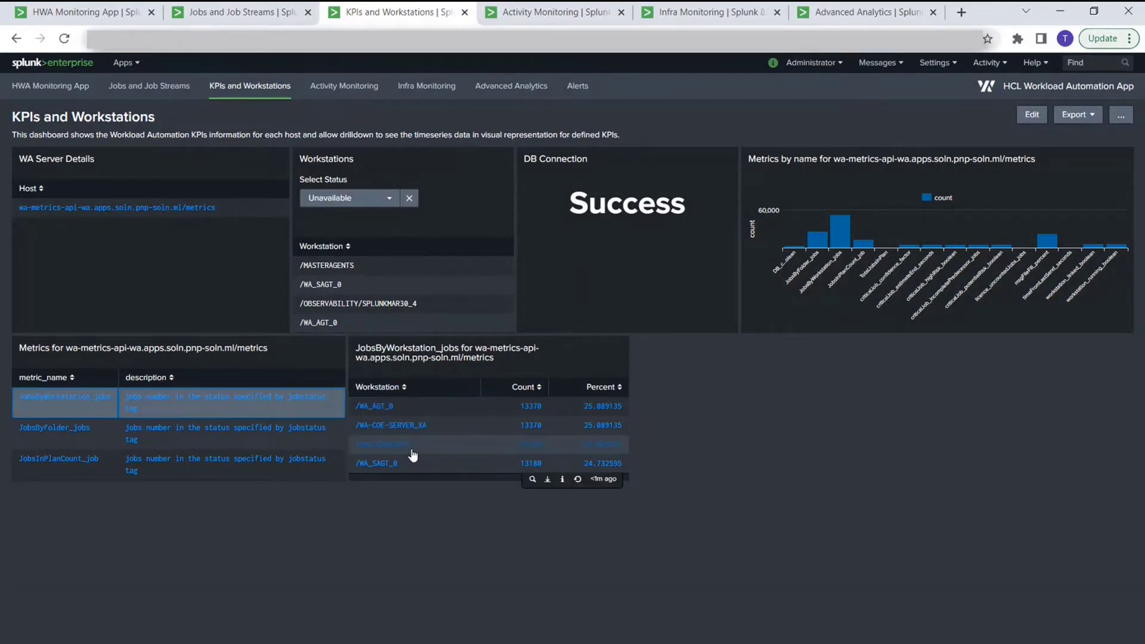
pyautogui.click(401, 406)
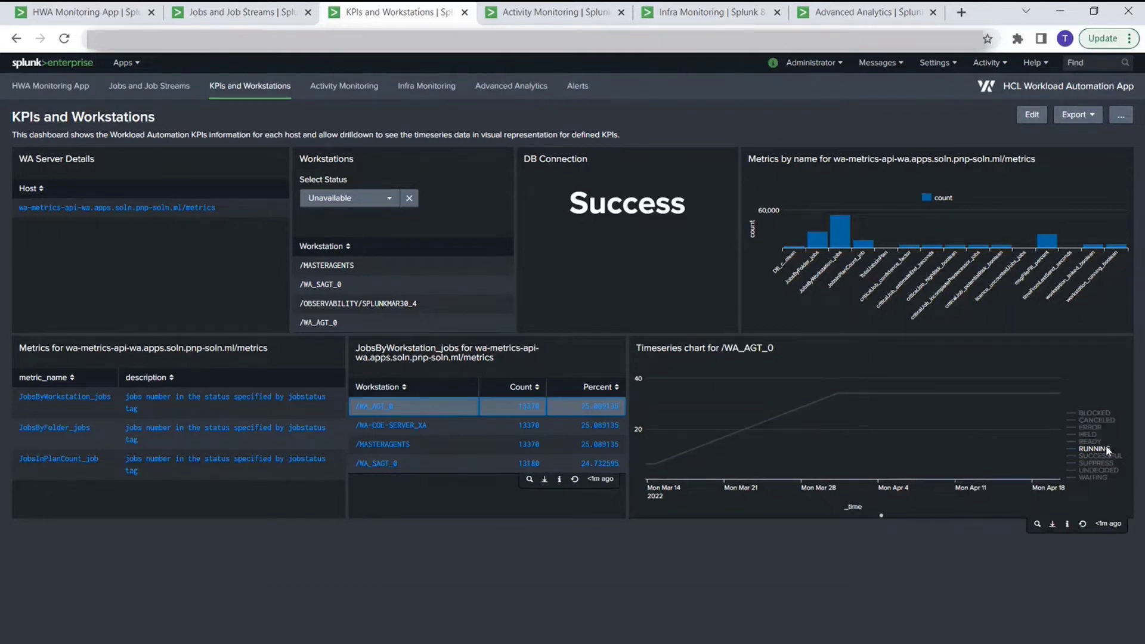
pyautogui.click(89, 435)
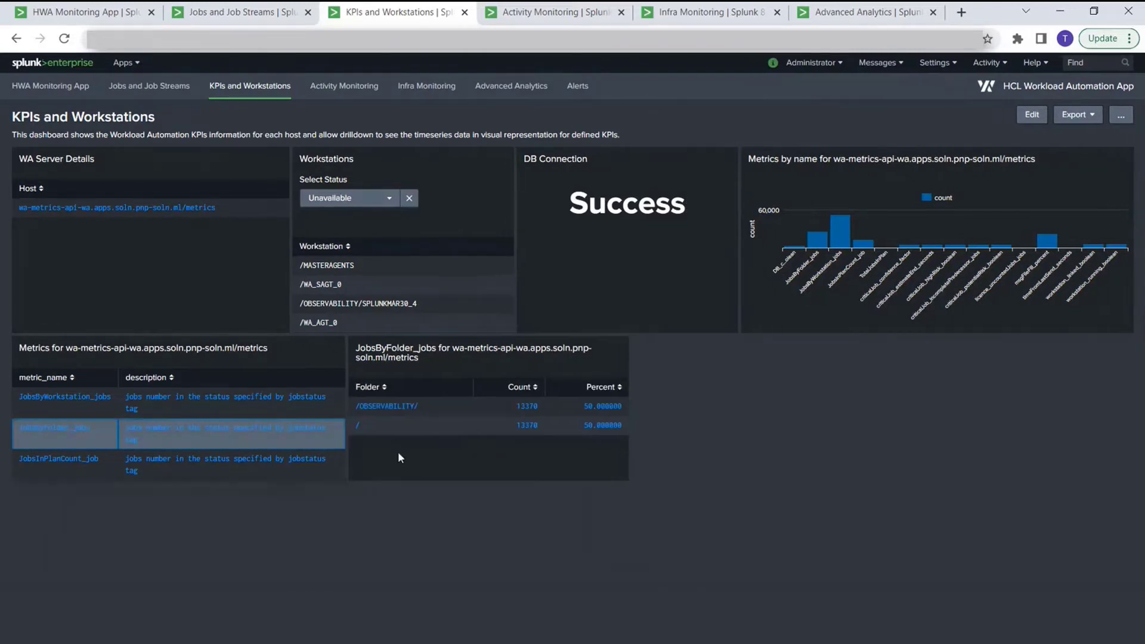
# Plot timeseries charts for the /OBSERVABILITY/ and / folders, then return to the overview
pyautogui.click(384, 406)
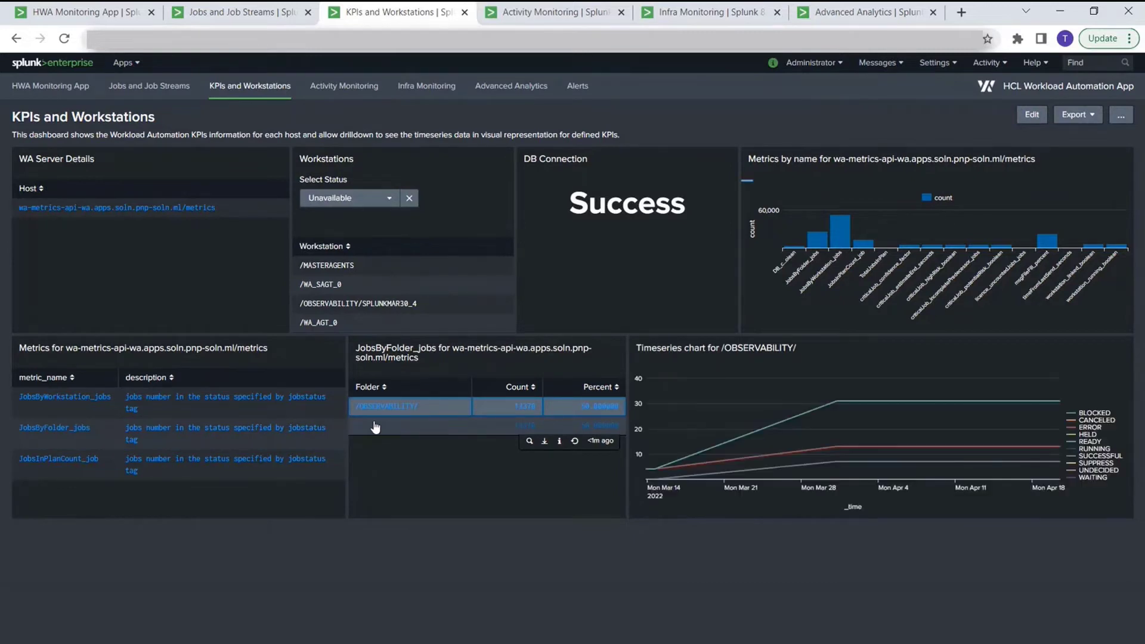
pyautogui.click(372, 424)
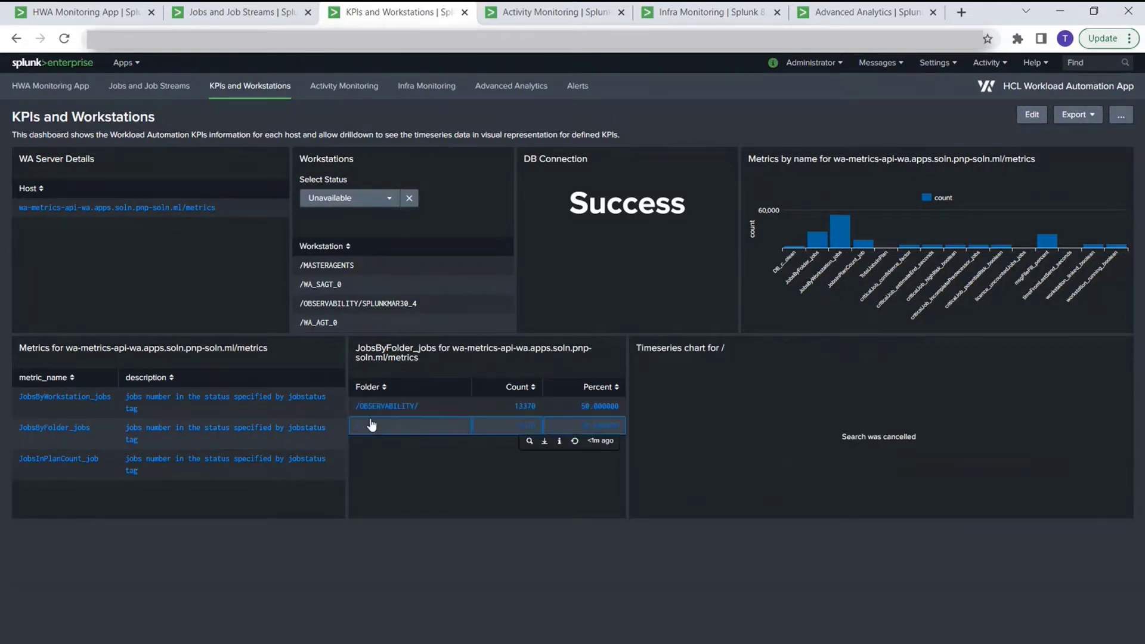
pyautogui.click(371, 425)
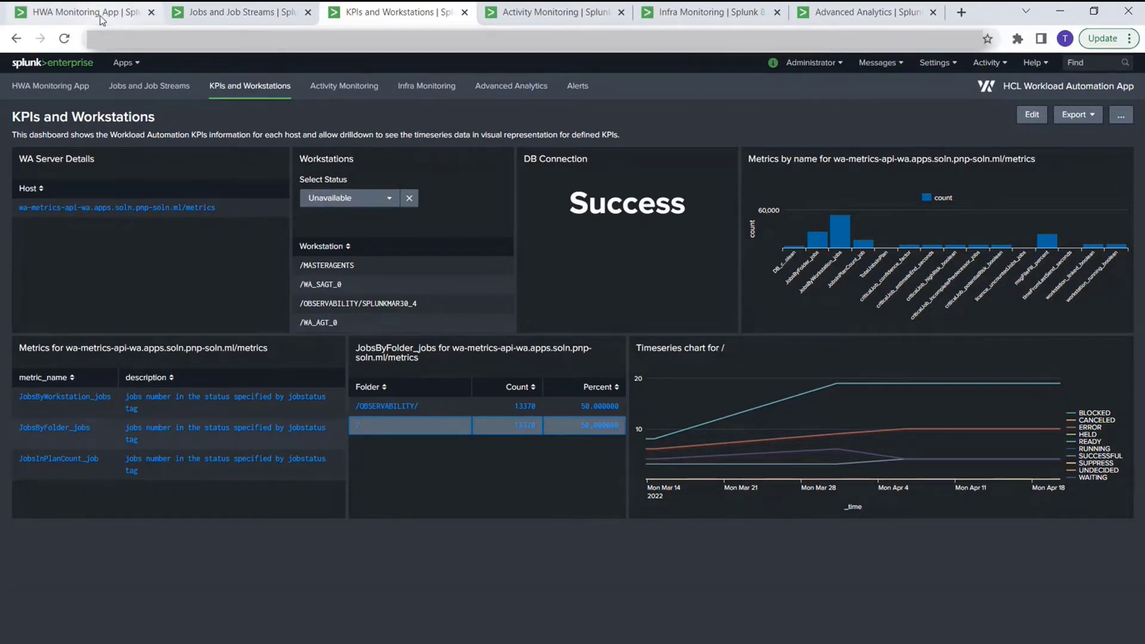
pyautogui.click(78, 12)
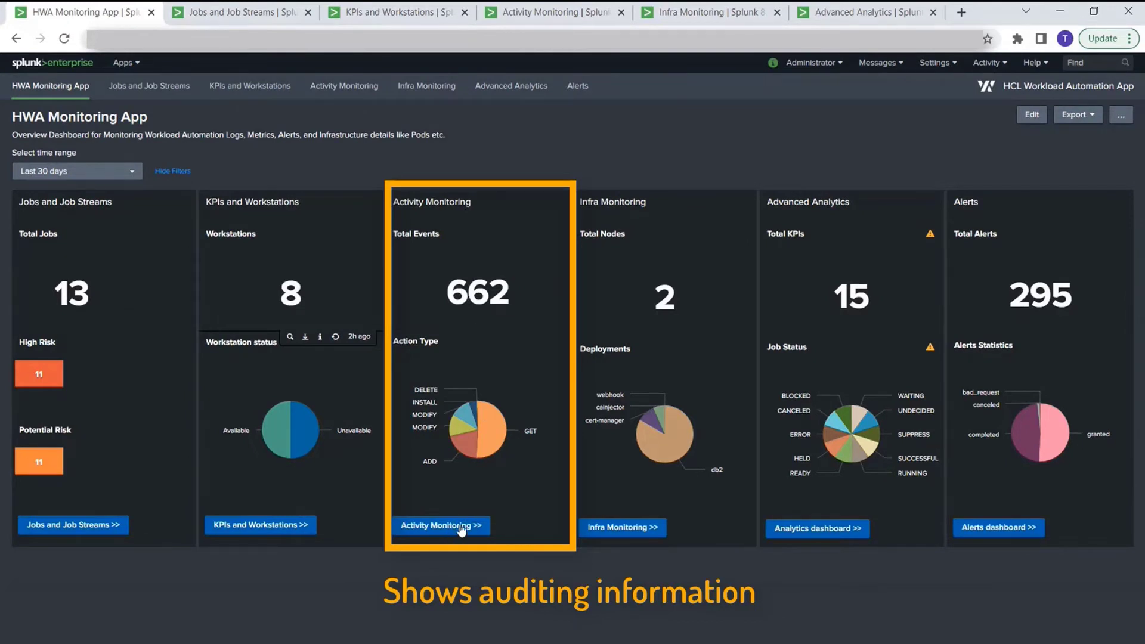
# Open the Activity Monitoring dashboard showing 749 audit actions by type, user and object
pyautogui.click(575, 14)
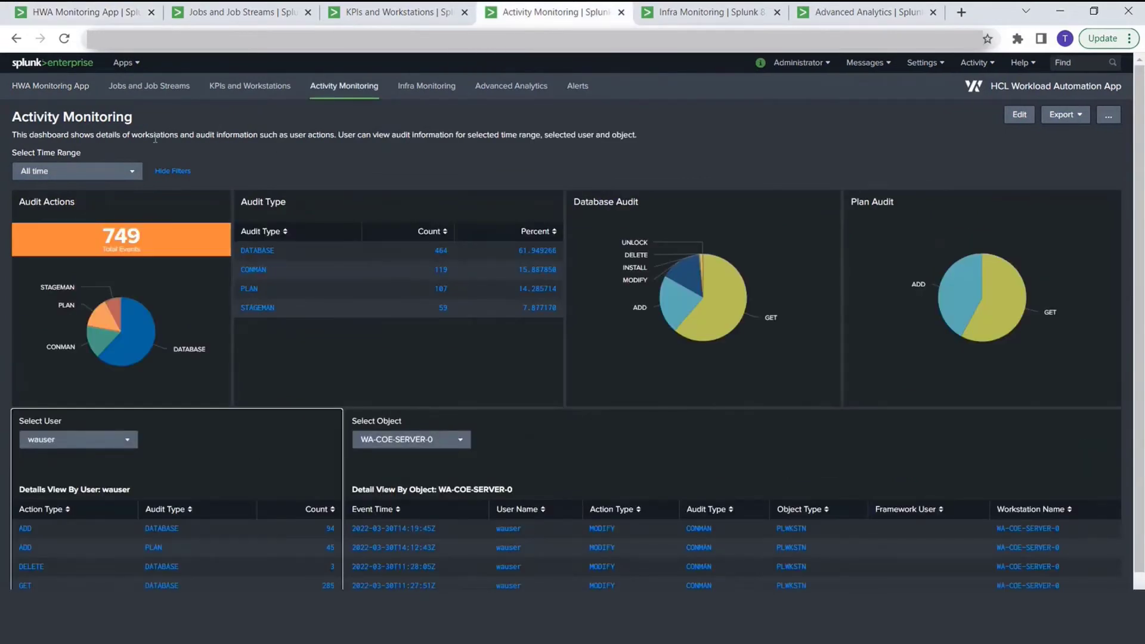
pyautogui.click(130, 172)
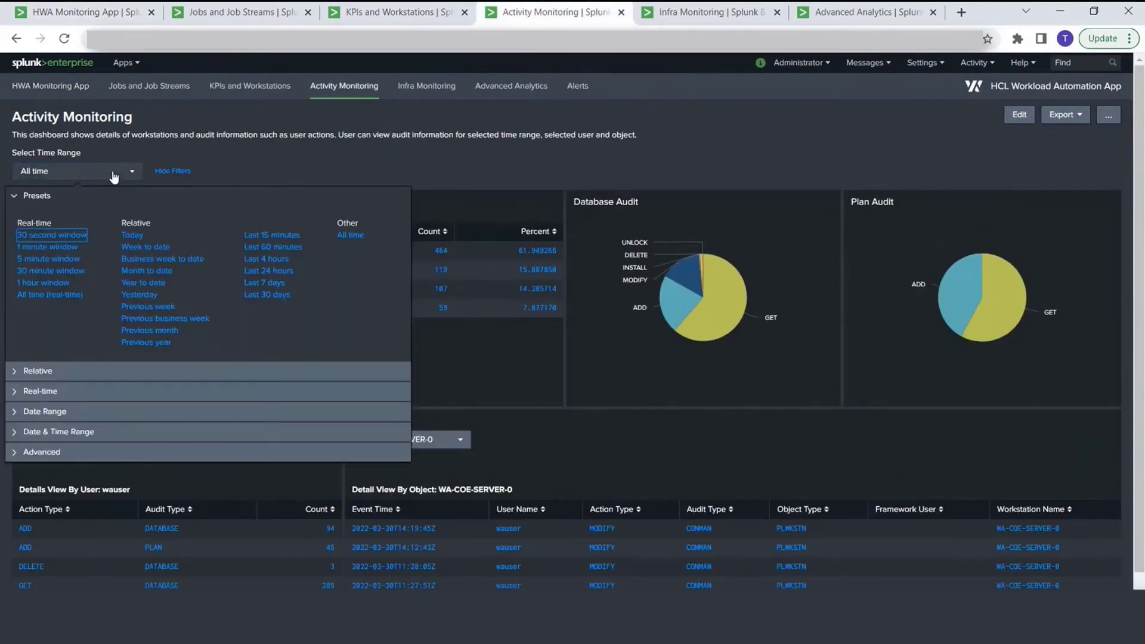
pyautogui.click(409, 156)
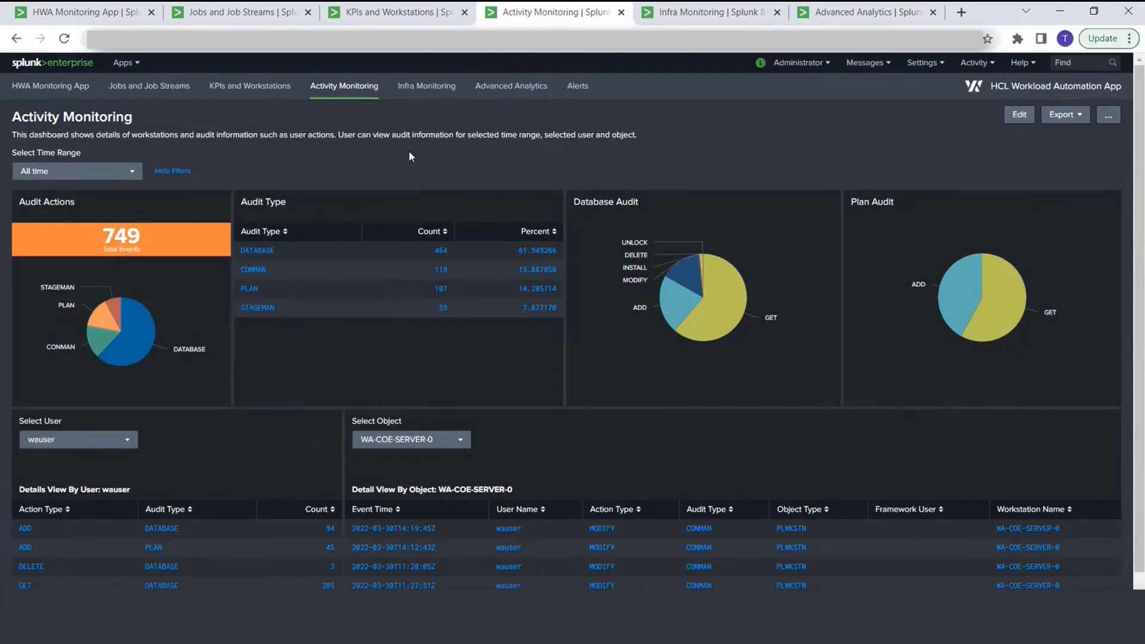
pyautogui.click(96, 172)
pyautogui.click(441, 163)
pyautogui.scroll(-1, 1139, 277)
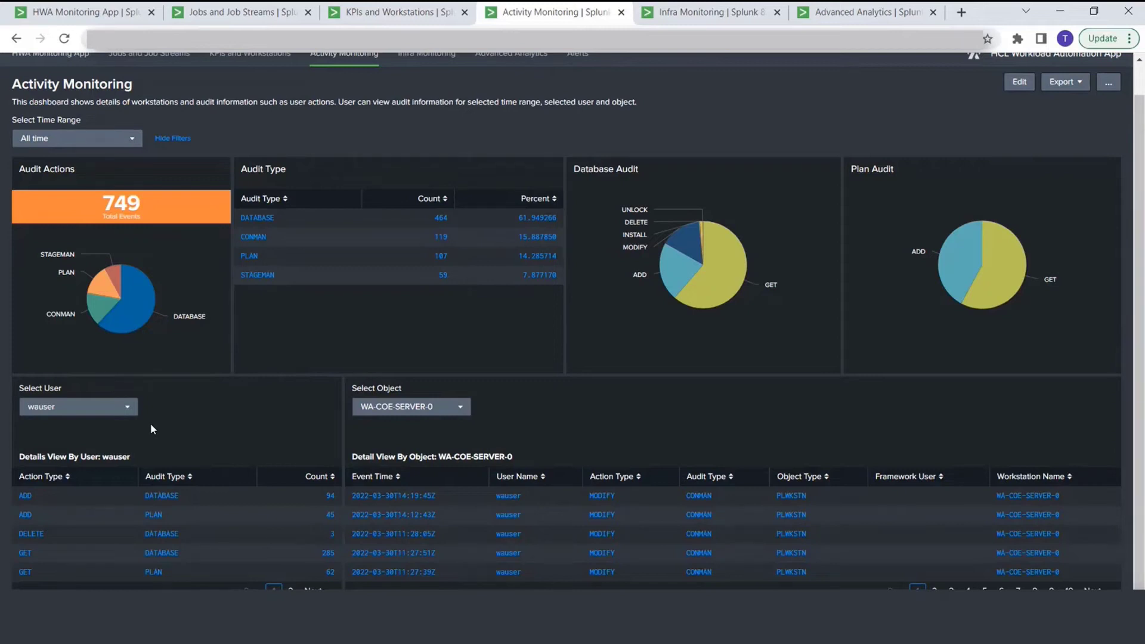
# Filter audit details to another user and object ws=/OBSERVABILITY/SPLUNKMAR30_1, then go back to the overview
pyautogui.click(103, 408)
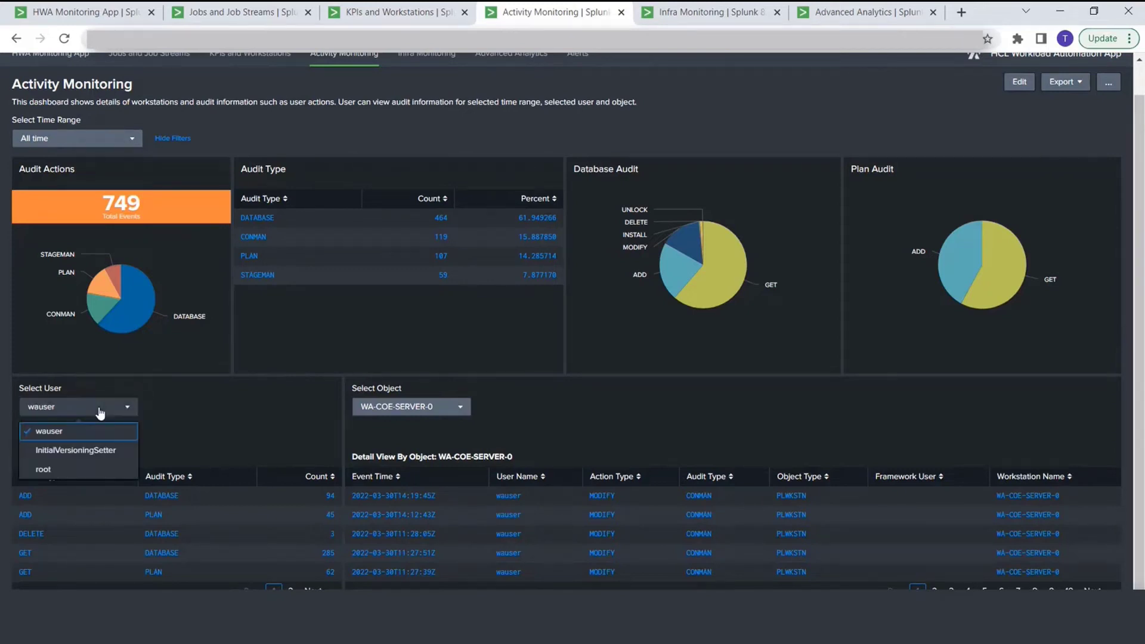
pyautogui.click(93, 457)
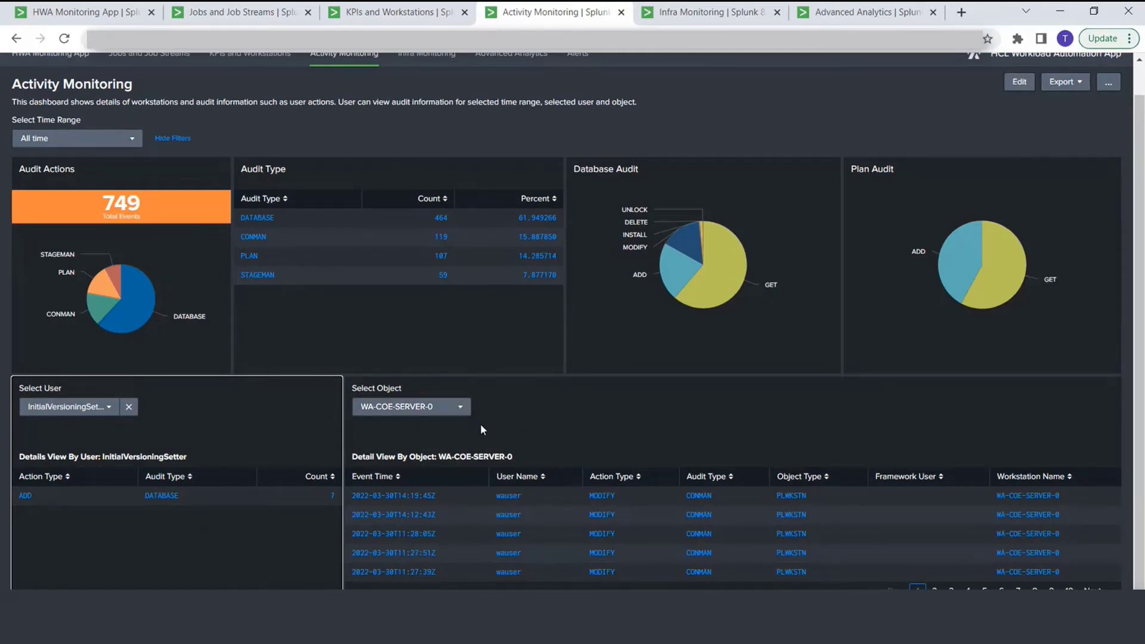
pyautogui.click(452, 409)
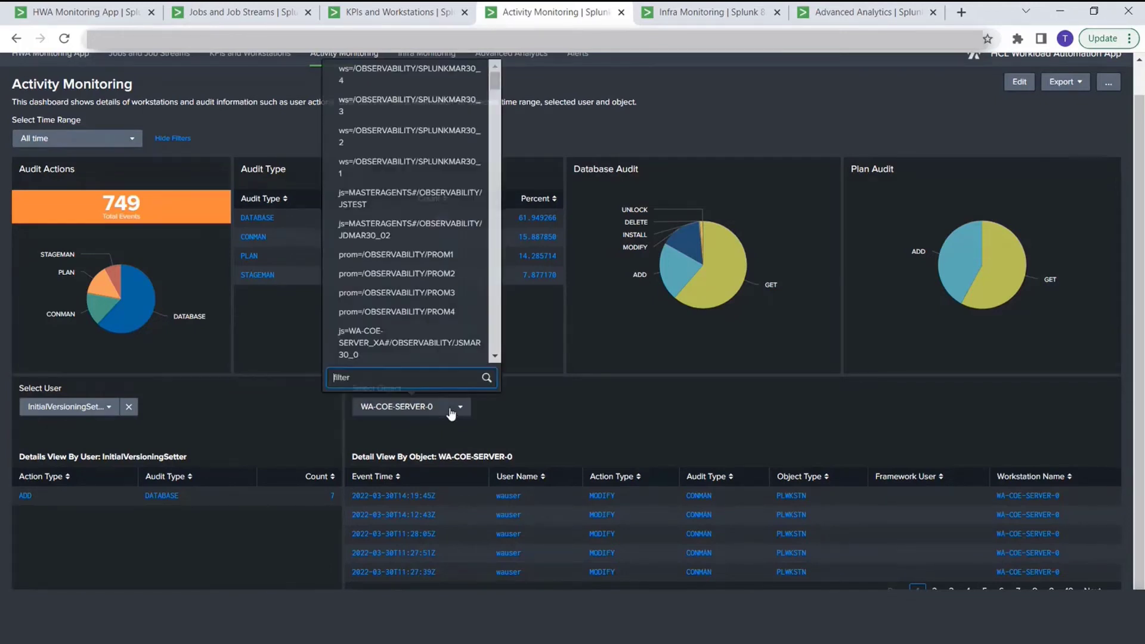
pyautogui.click(430, 177)
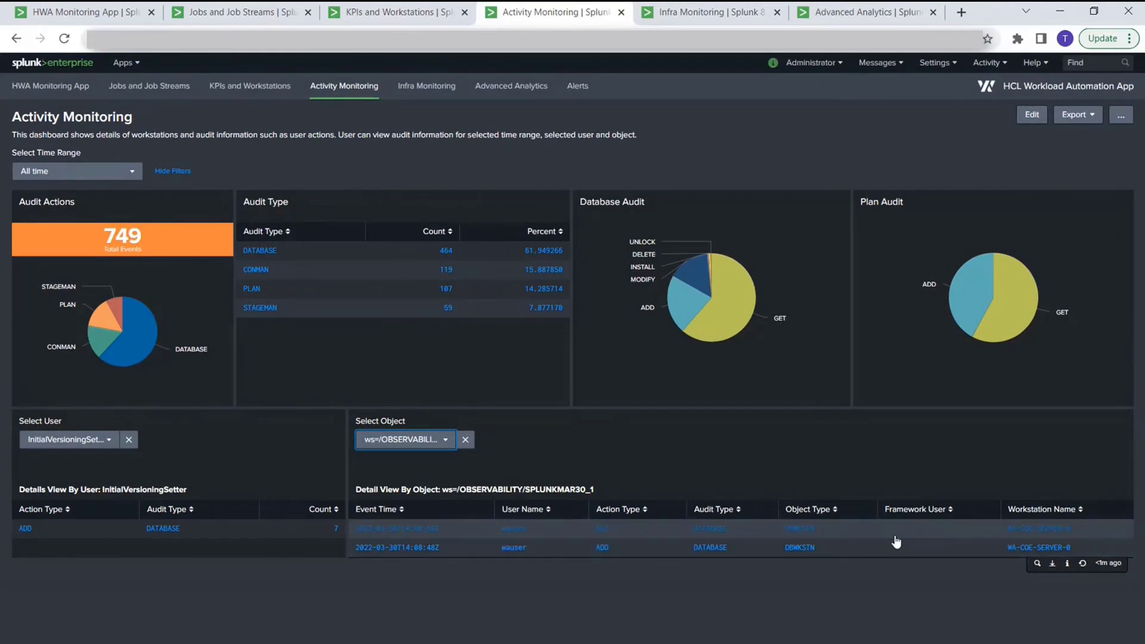
pyautogui.click(75, 13)
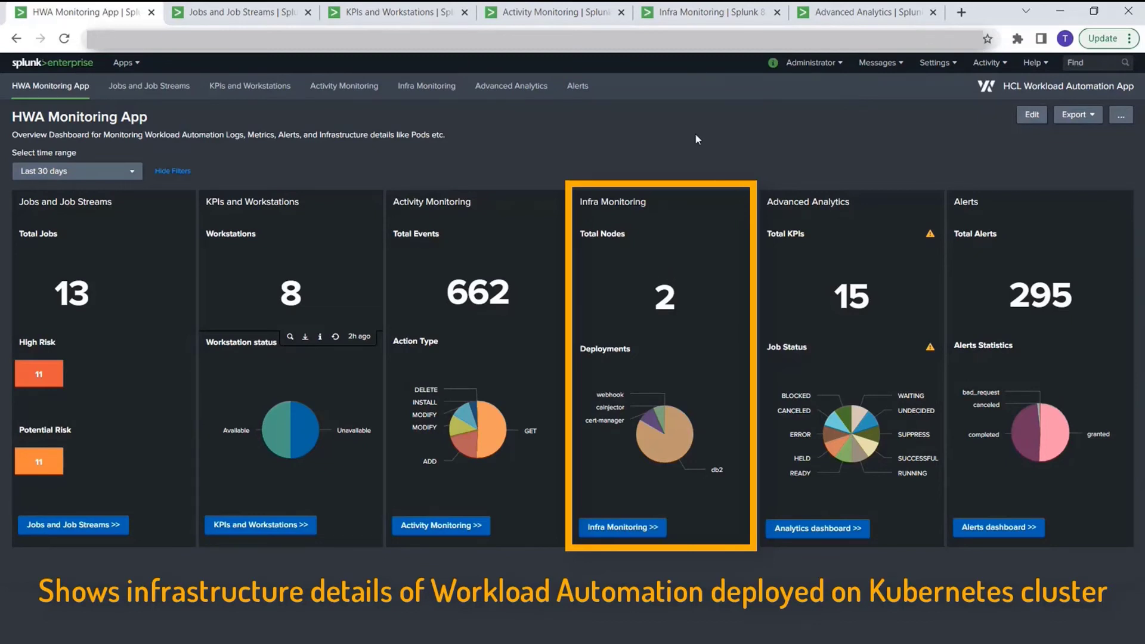
# Open the Infra Monitoring dashboard with wa-coe kept as the HWA release
pyautogui.click(702, 18)
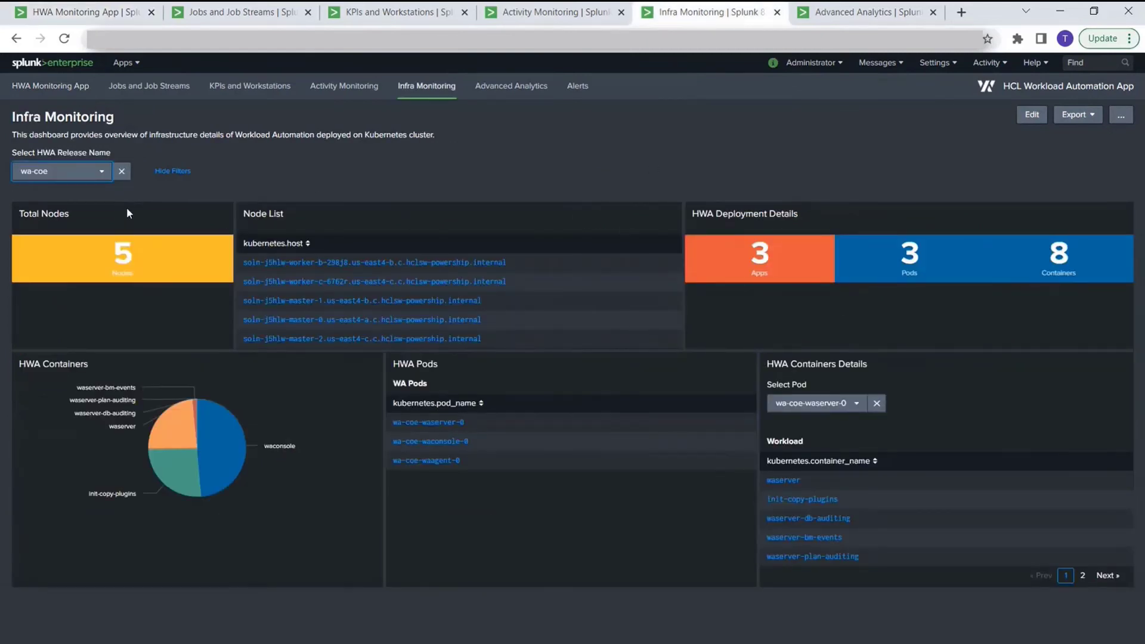
pyautogui.click(91, 177)
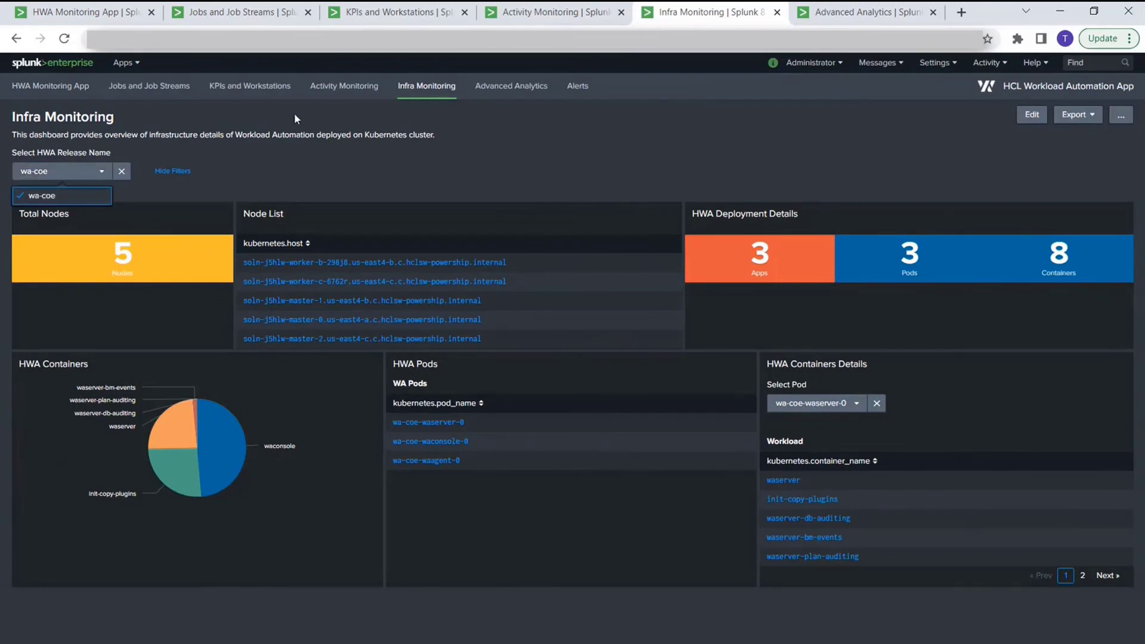
pyautogui.click(75, 200)
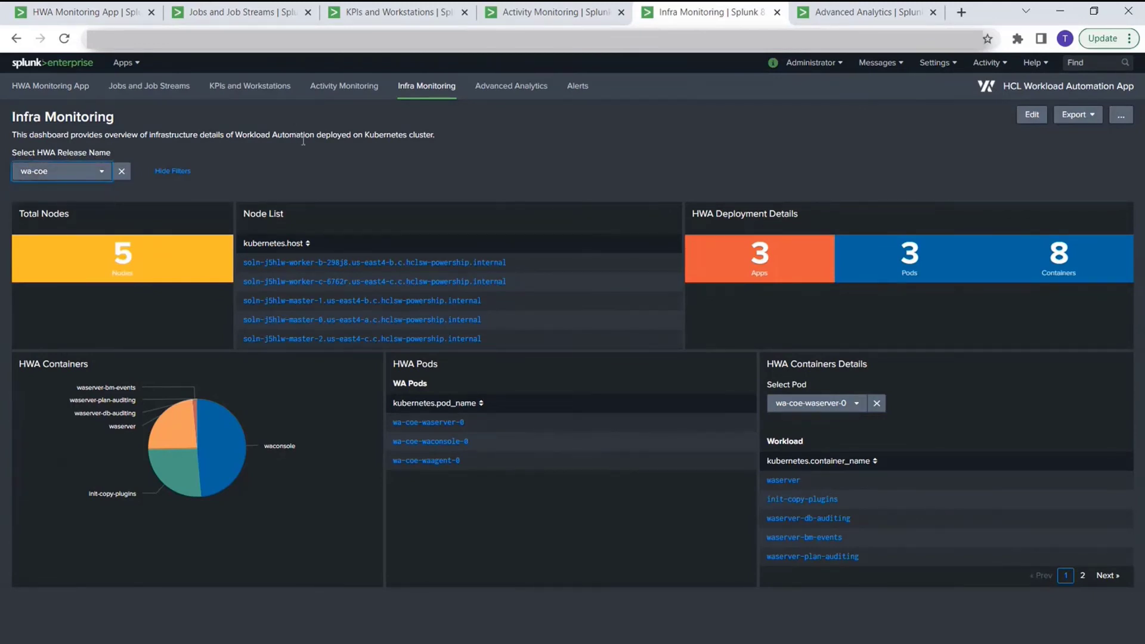
pyautogui.click(789, 178)
# Highlight 'Nodes' in Total Nodes and the HWA Deployment Details title
pyautogui.doubleClick(53, 216)
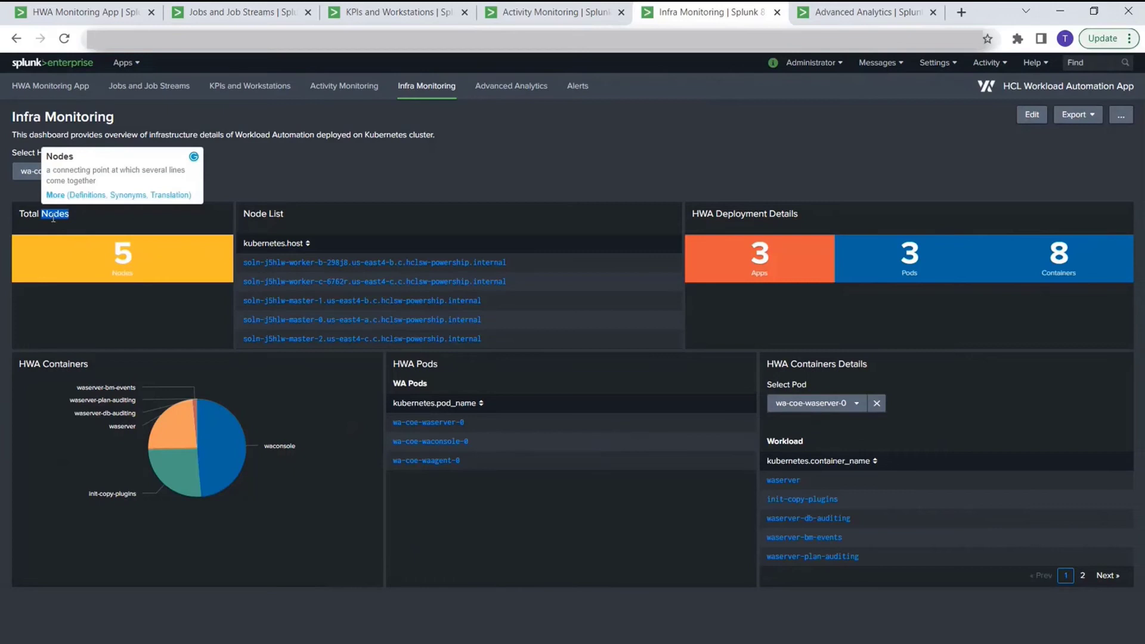
pyautogui.click(122, 242)
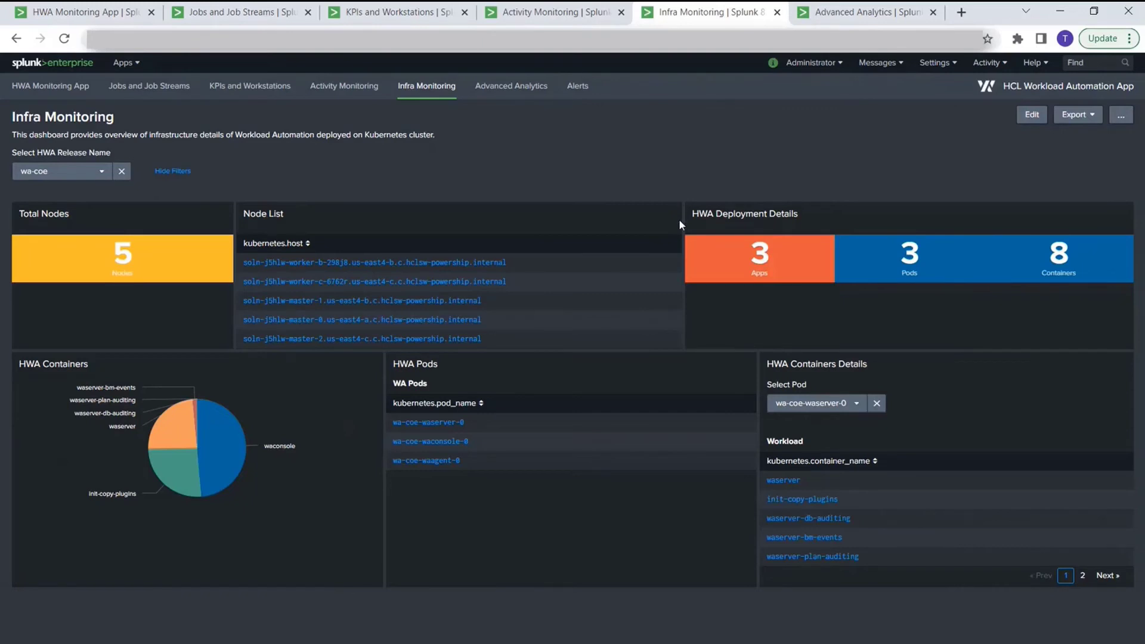
pyautogui.moveTo(691, 213); pyautogui.dragTo(800, 208)
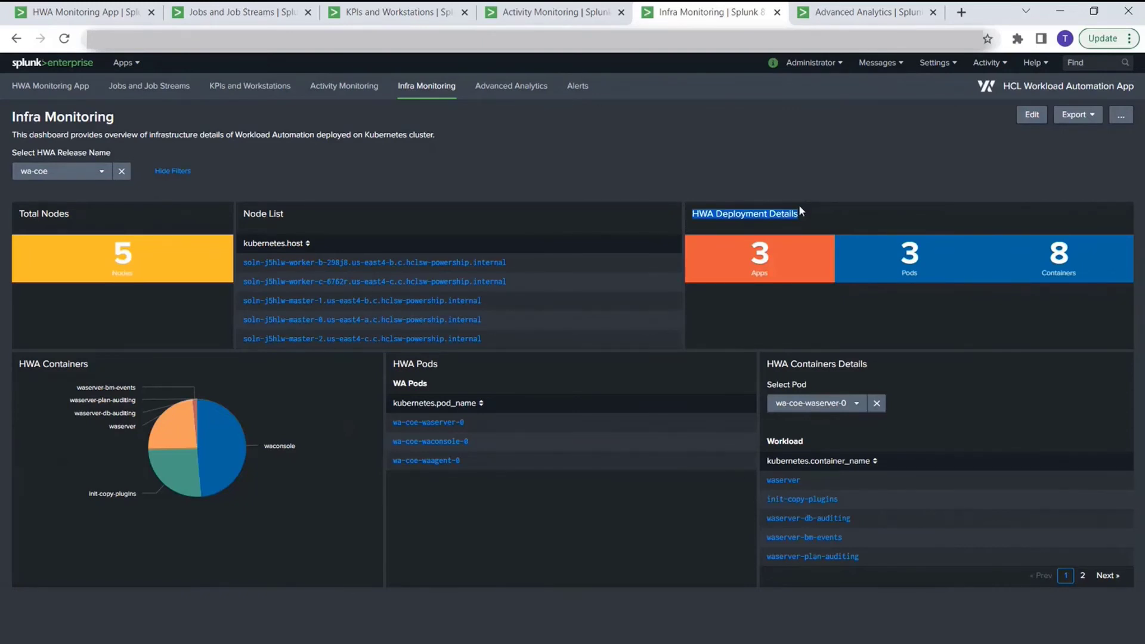
pyautogui.moveTo(760, 260)
pyautogui.moveTo(901, 242)
pyautogui.moveTo(1057, 247)
pyautogui.moveTo(310, 494)
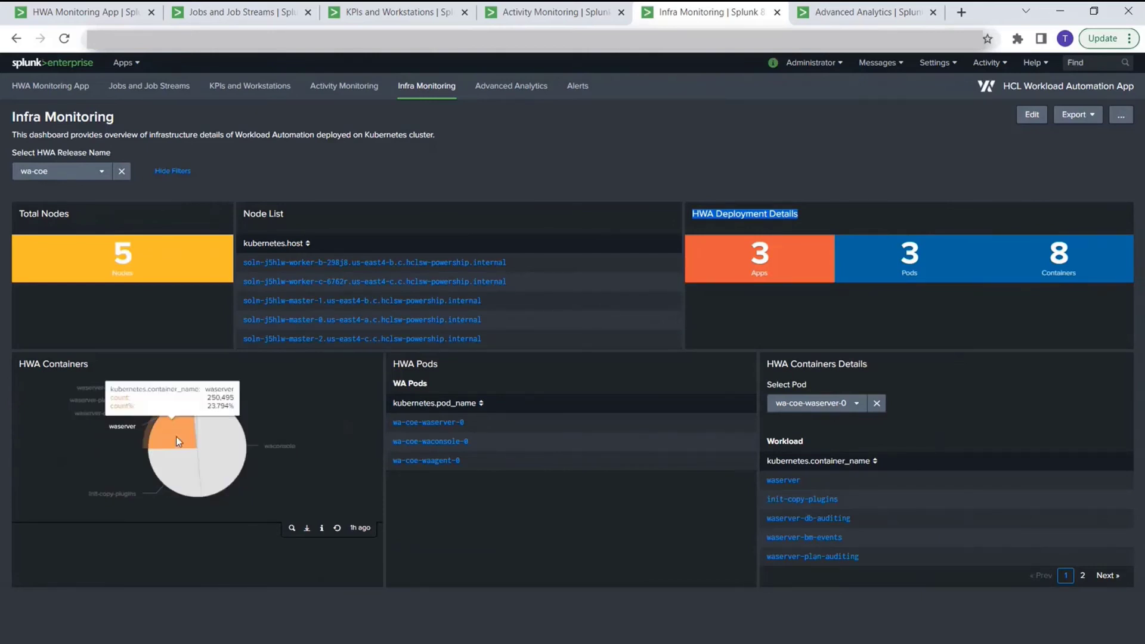
pyautogui.moveTo(211, 487)
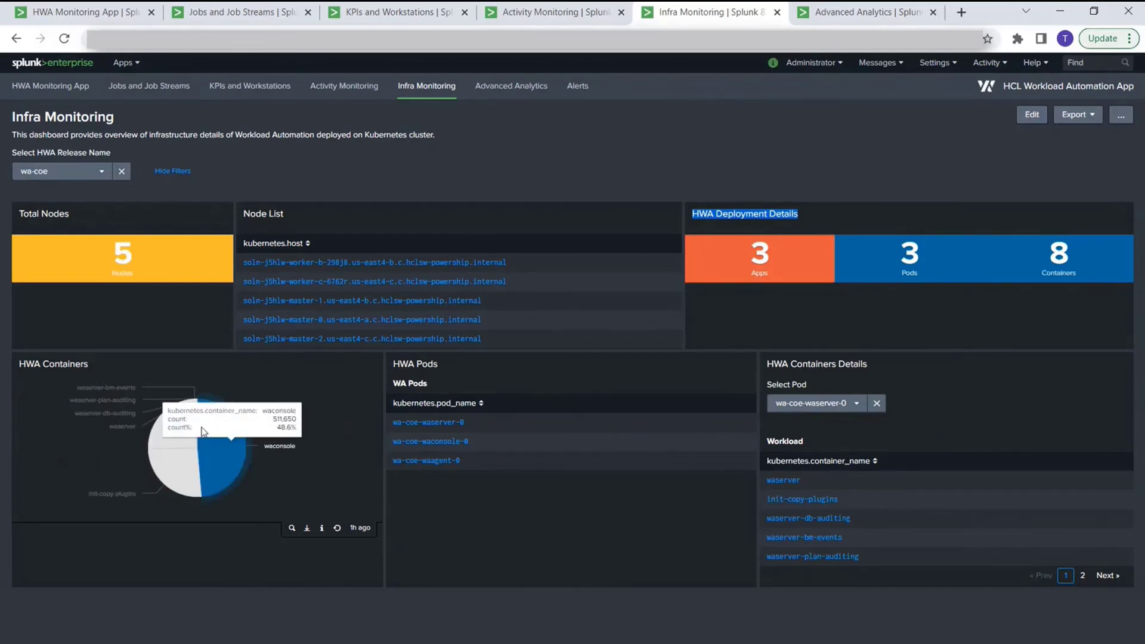
pyautogui.moveTo(184, 473)
pyautogui.moveTo(230, 450)
pyautogui.moveTo(188, 431)
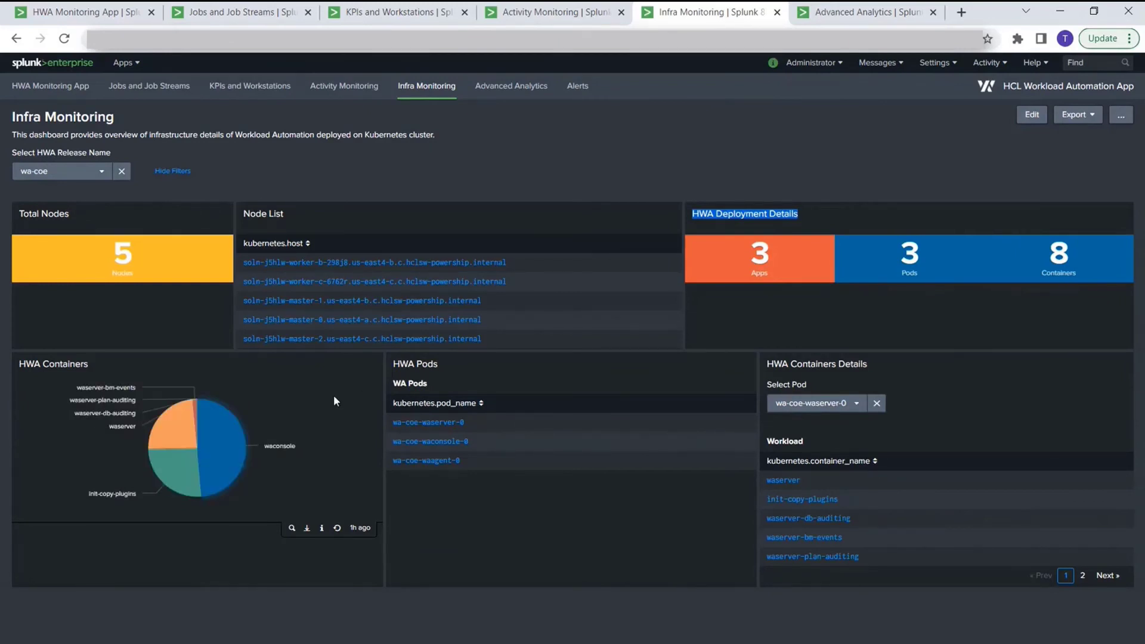
pyautogui.doubleClick(409, 366)
pyautogui.click(409, 368)
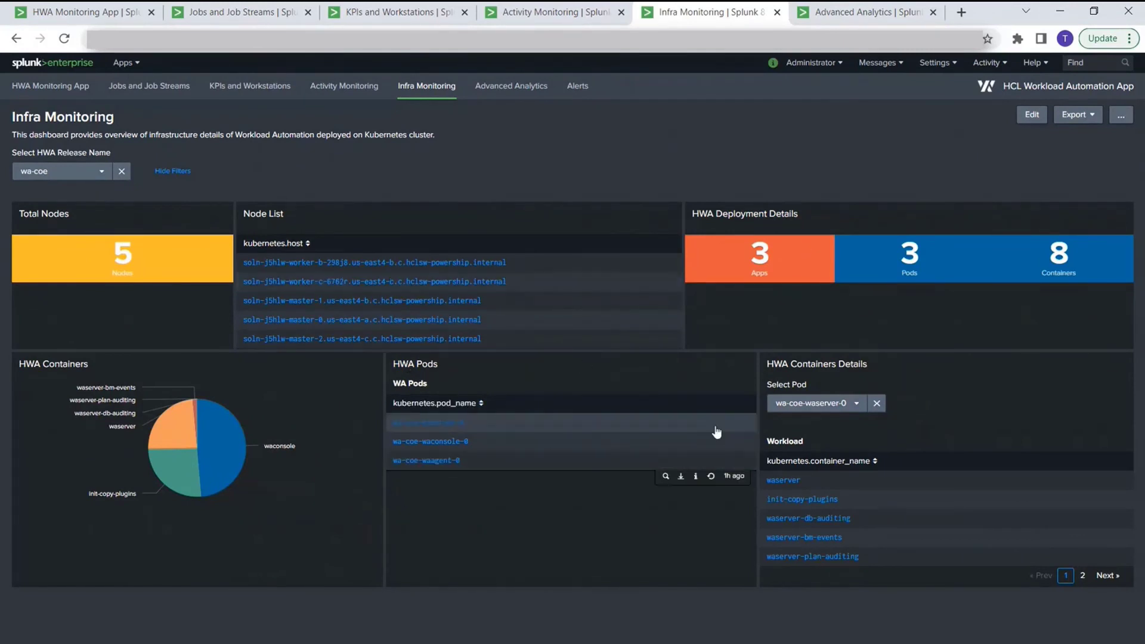
# Choose pod wa-coe-waconsole-0 to list its waconsole, init-copy-plugins and init-config containers
pyautogui.click(825, 410)
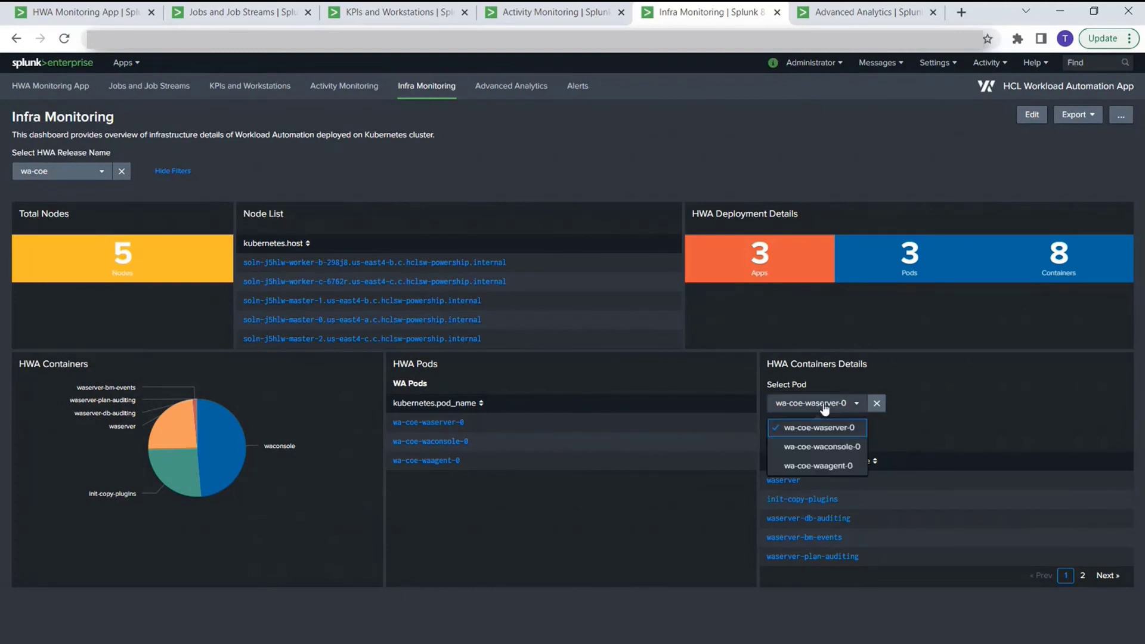
pyautogui.click(819, 448)
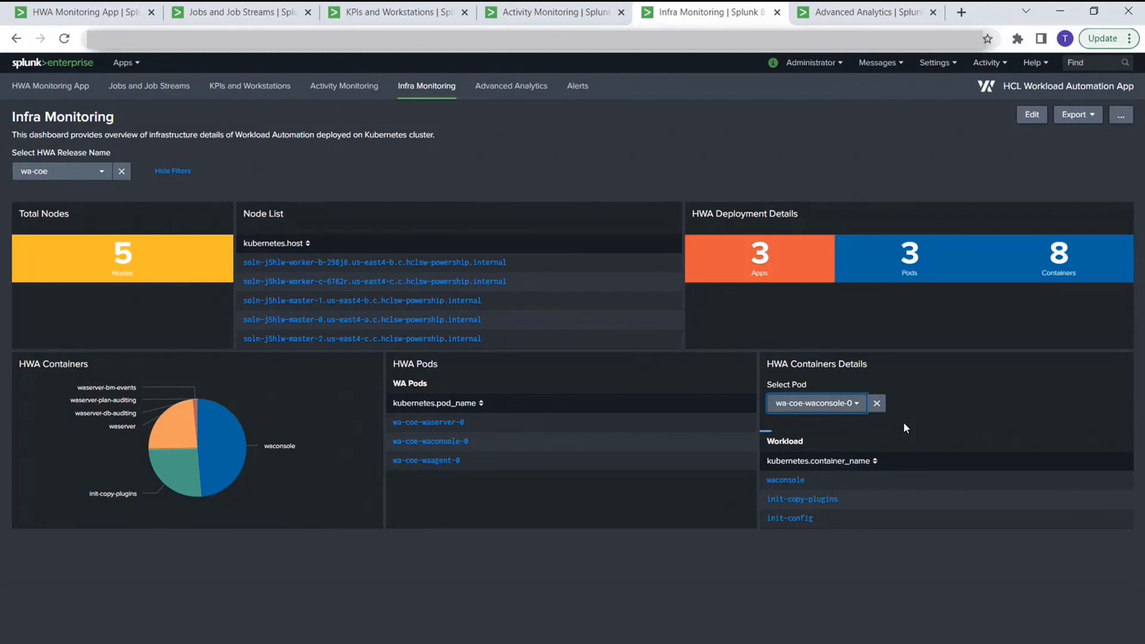
# Return to the HWA Monitoring App overview showing six summary panels for the last 30 days
pyautogui.click(72, 12)
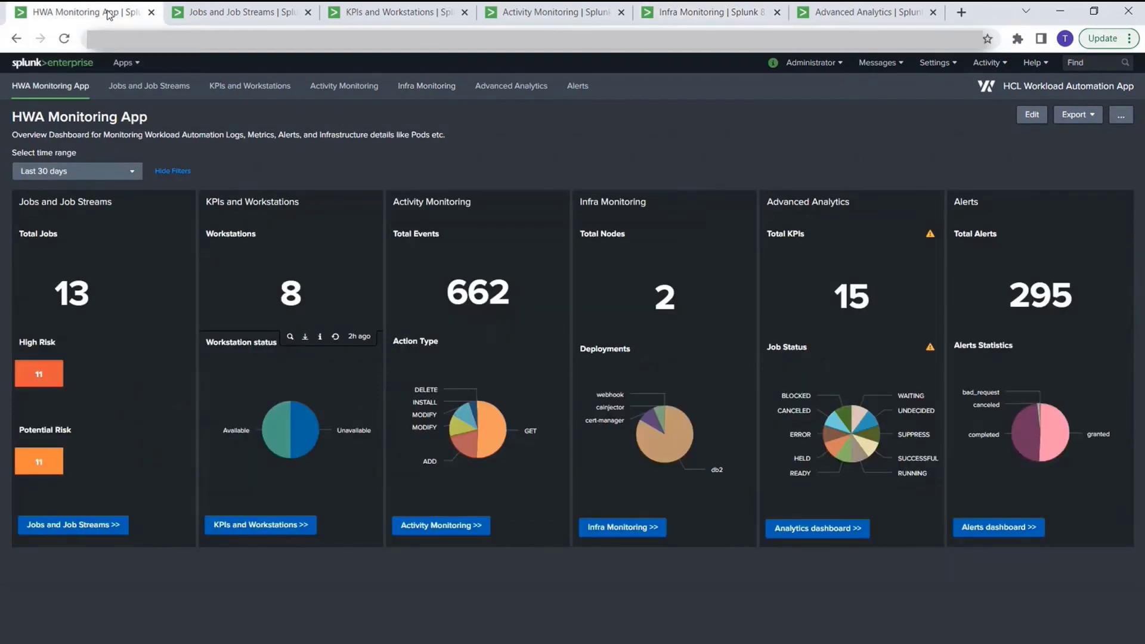